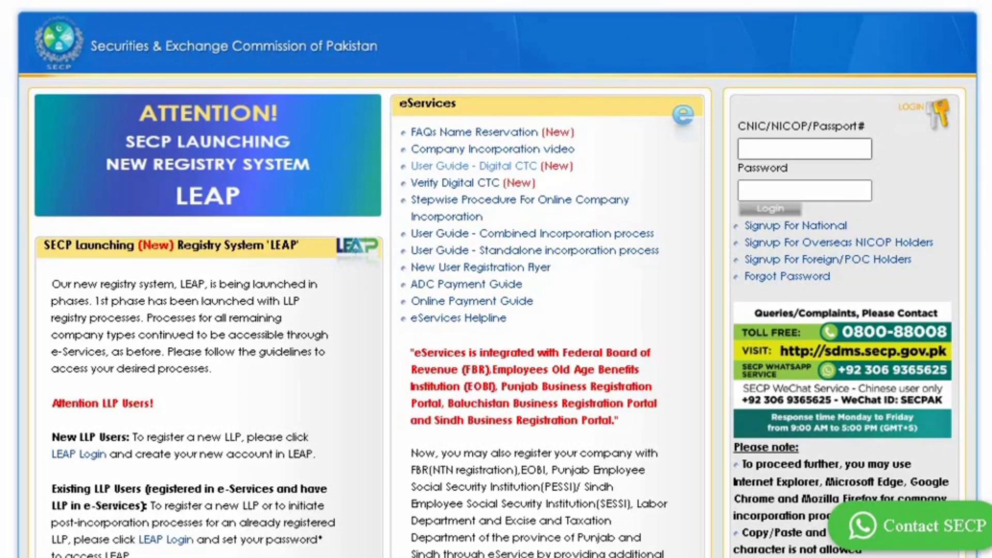
- Log in to the eServices portal with the CNIC number and account password
left_click(804, 149)
left_click(838, 190)
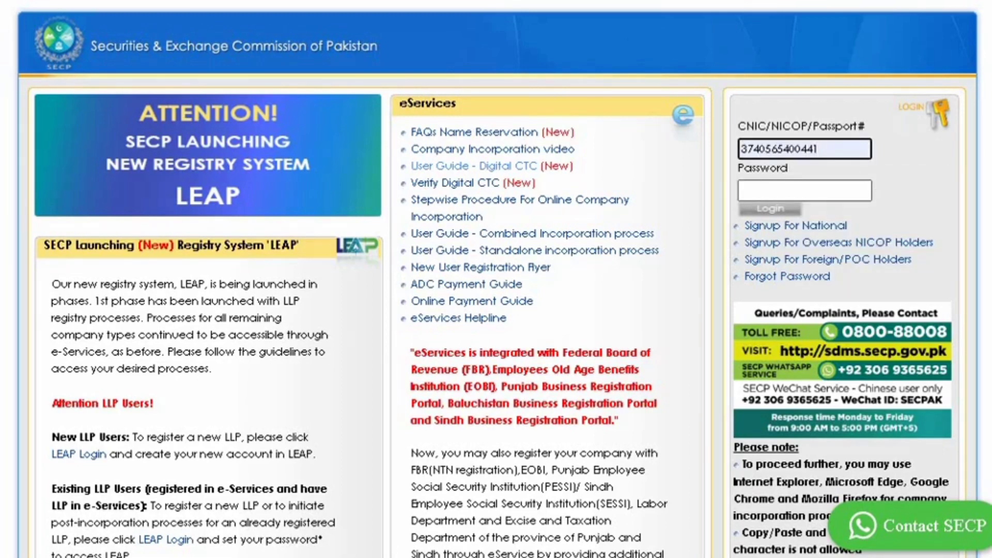
left_click(839, 191)
type("•••••")
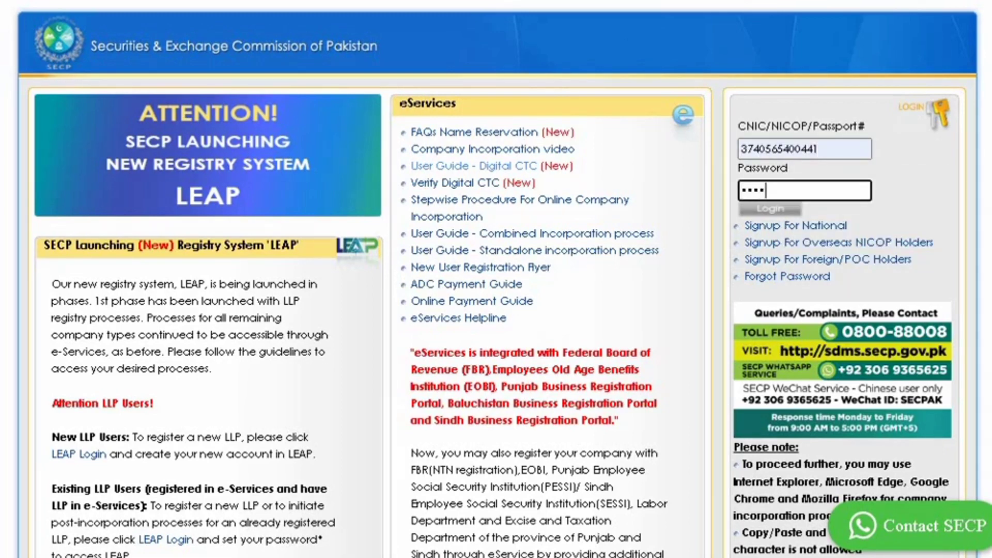
type("••••••")
left_click(770, 209)
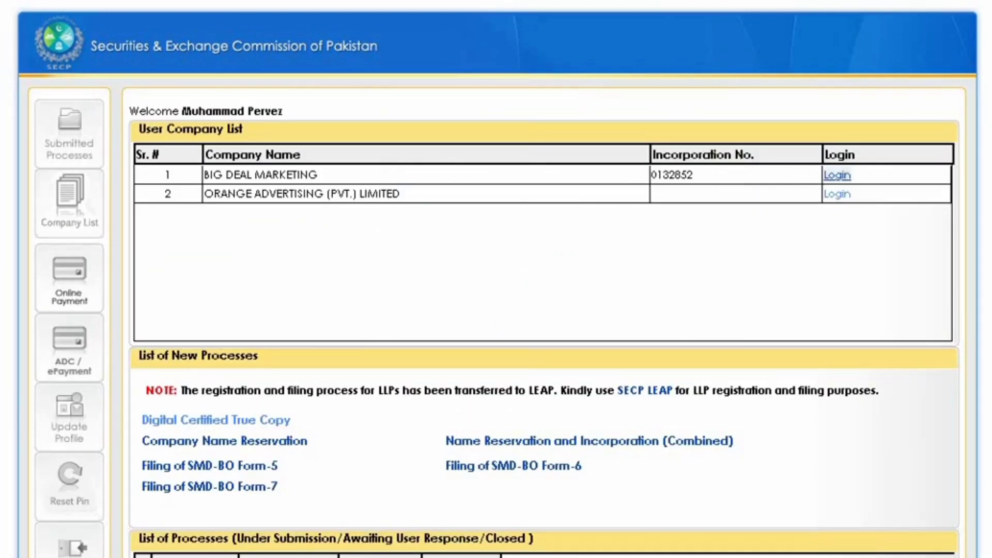
- Log in to ORANGE ADVERTISING (PVT.) LIMITED and open the Change of Company Address process's form data for updating
left_click(837, 194)
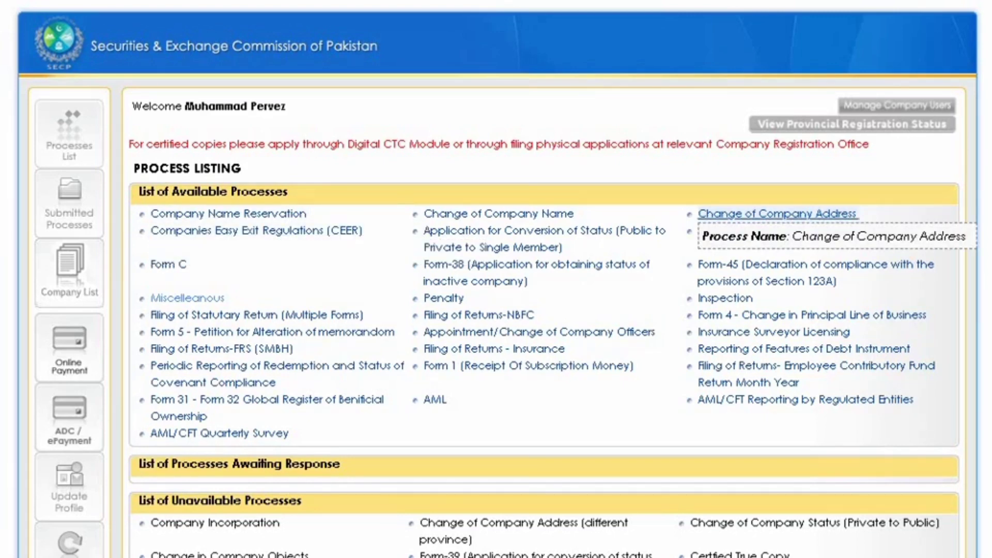
left_click(777, 213)
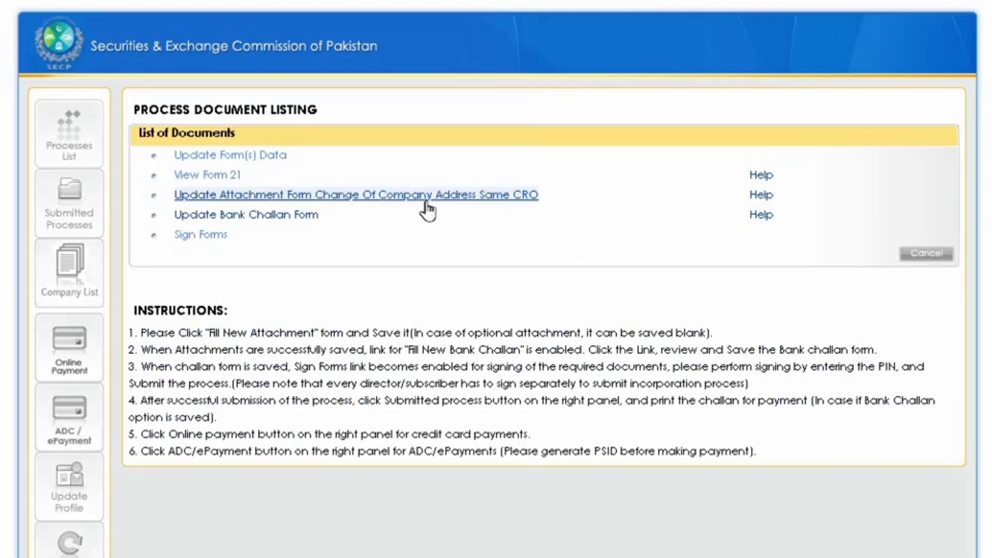
left_click(264, 164)
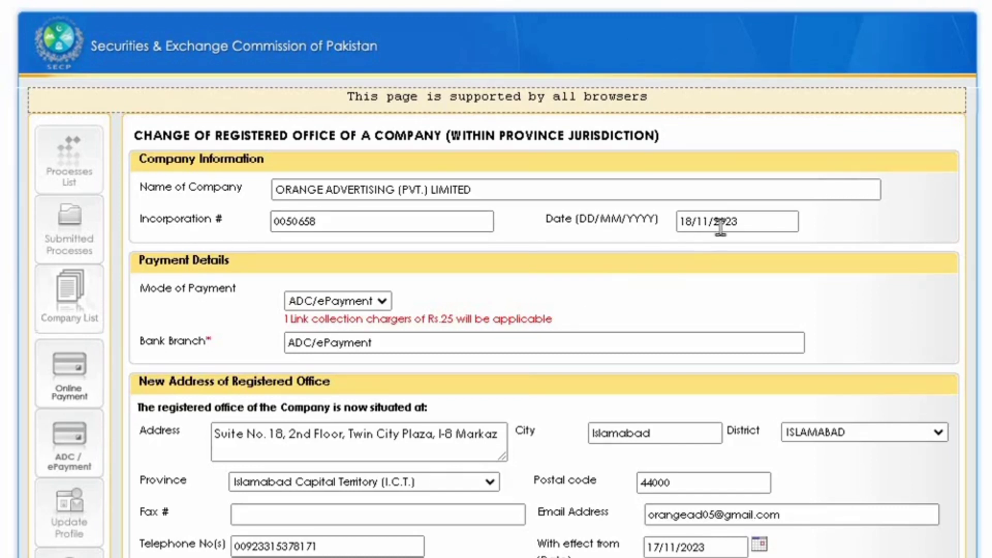
- Select ADC/ePayment as the mode of payment in the payment details
left_click(323, 342)
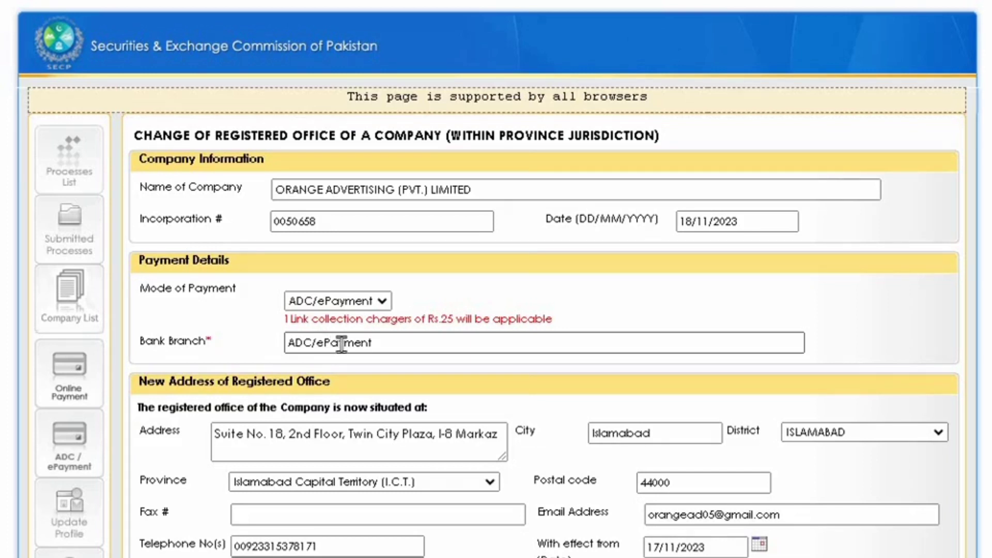
left_click(383, 302)
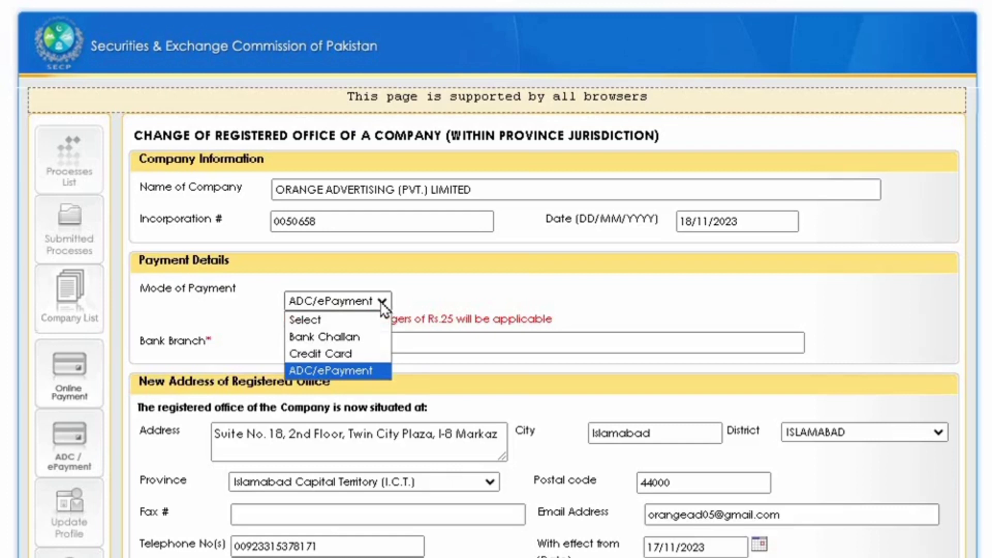
left_click(354, 368)
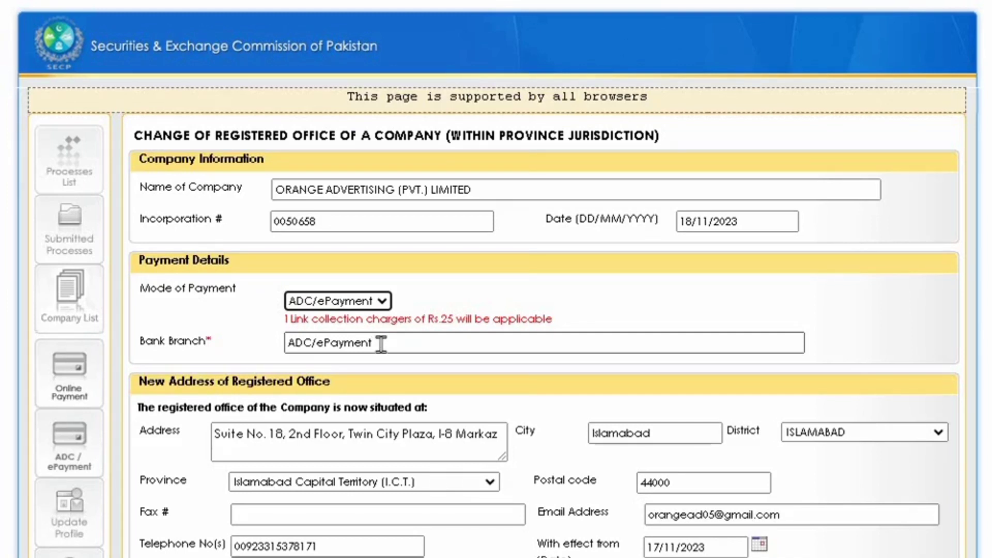
- Check the new registered office's address, city and effective date, and accept the declaration that the form's information is true and correct
left_click(305, 436)
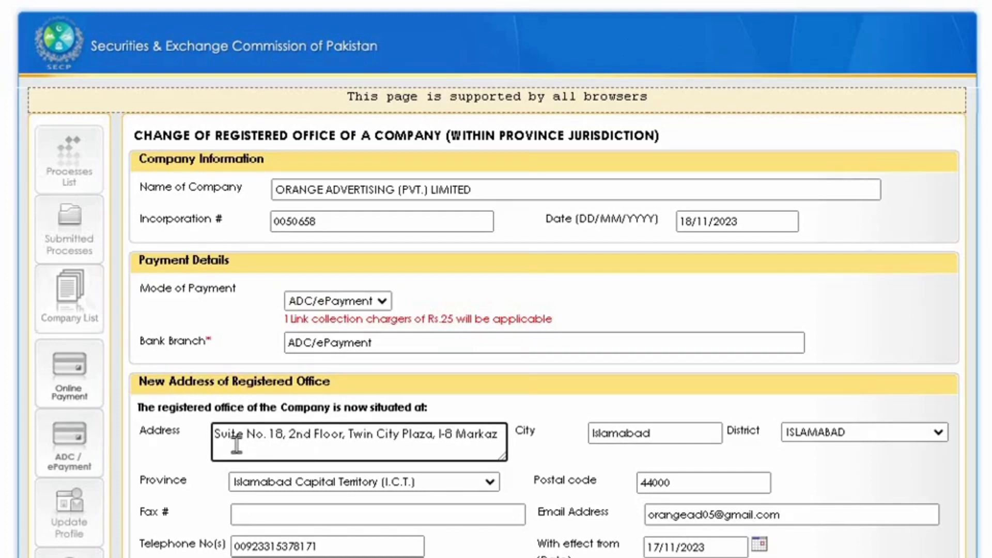
left_click_drag(216, 438, 509, 437)
left_click(611, 433)
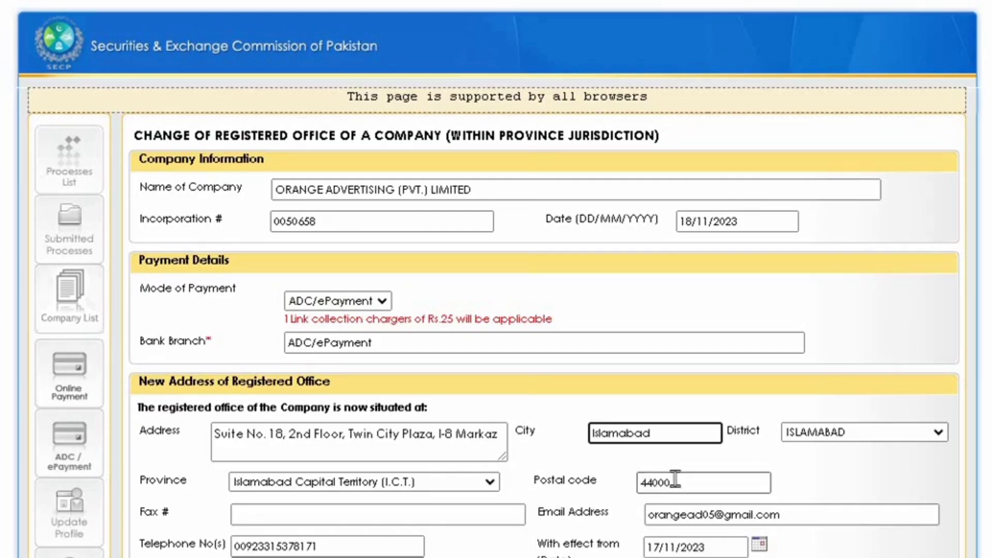
scroll(496, 310, "down", 2)
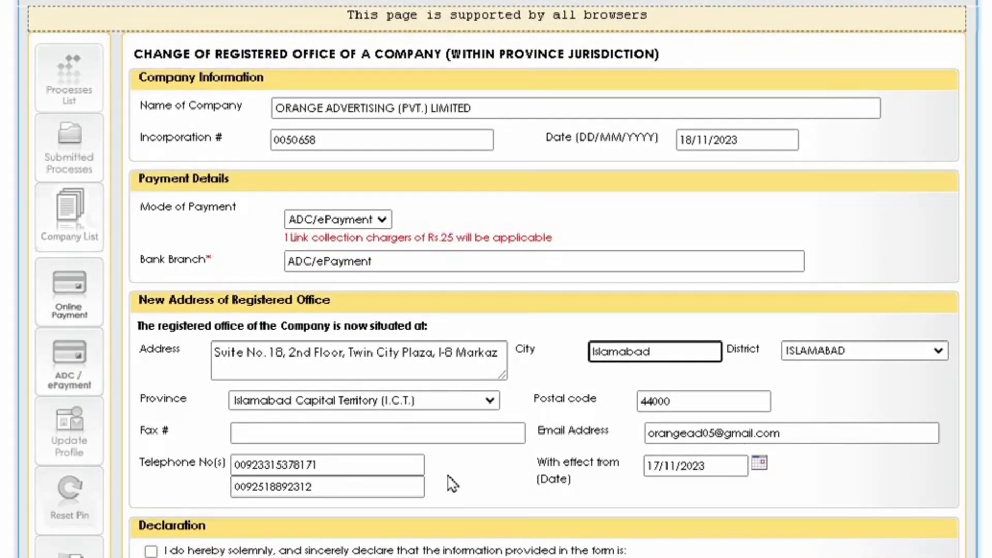
left_click(656, 468)
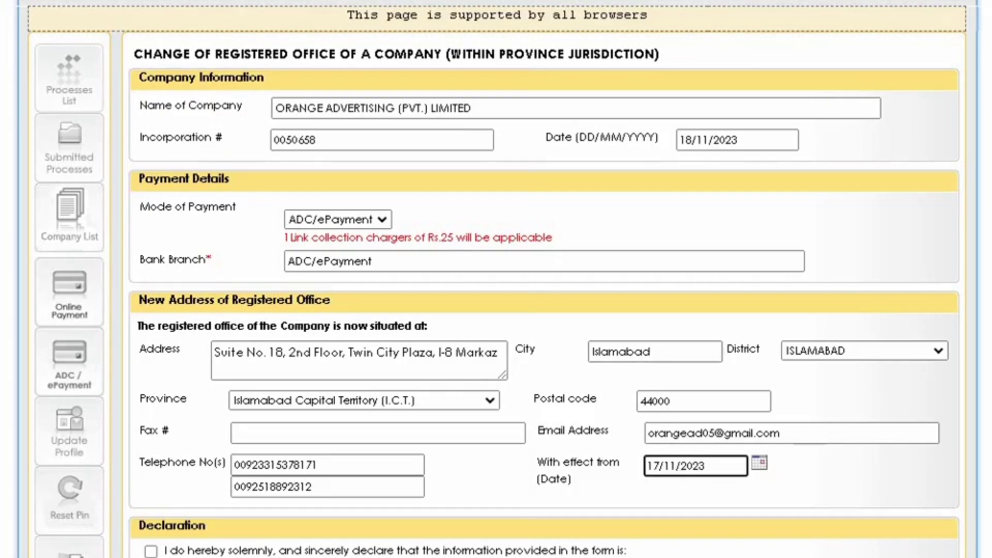
scroll(496, 279, "down", 2)
scroll(496, 279, "down", 1)
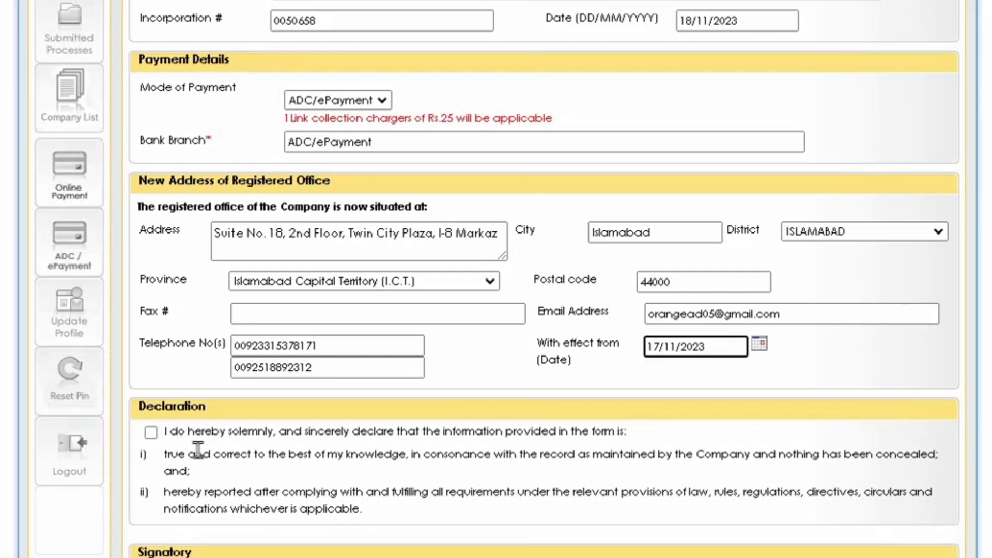
left_click(150, 433)
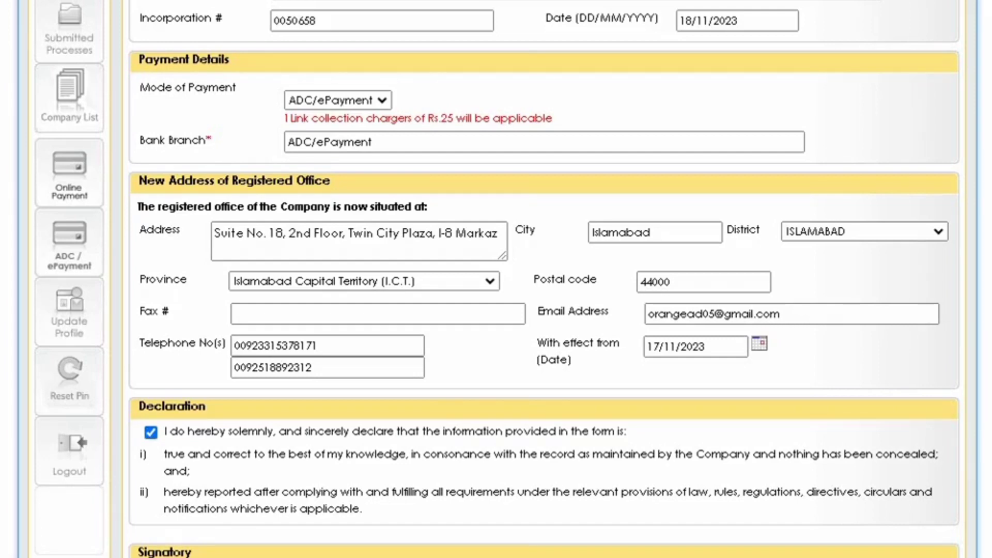
- Choose the first listed officer as the signatory and continue to save the change of registered office form
scroll(496, 279, "down", 3)
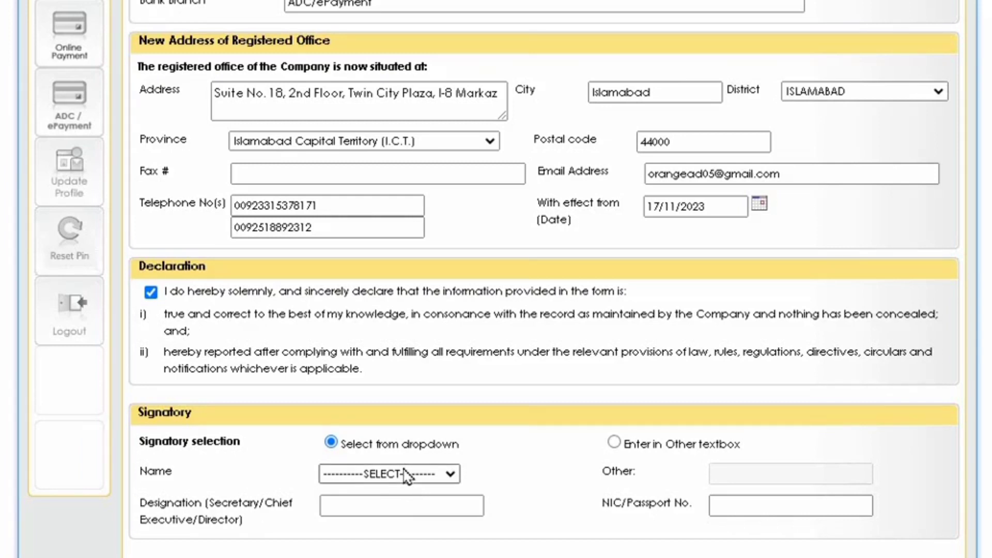
left_click(406, 475)
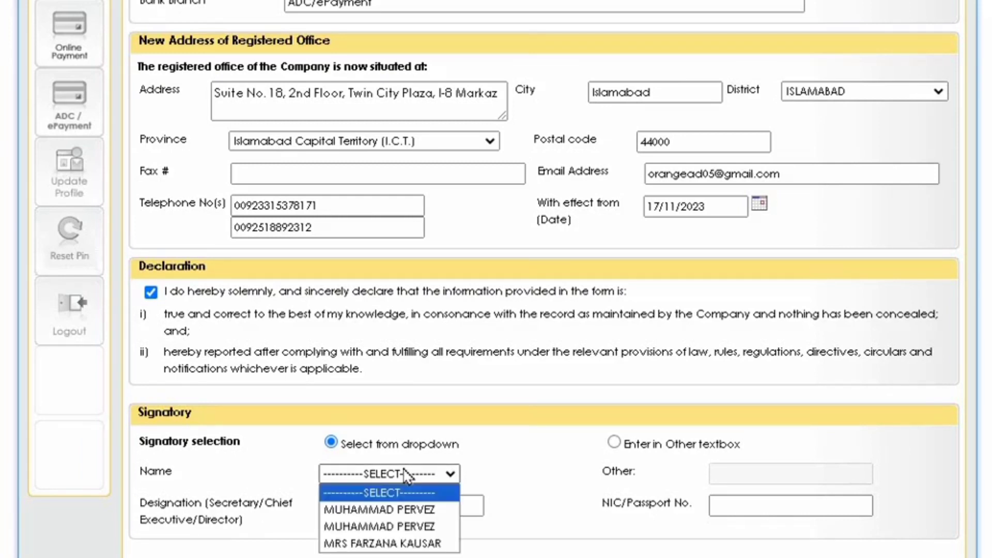
left_click(403, 509)
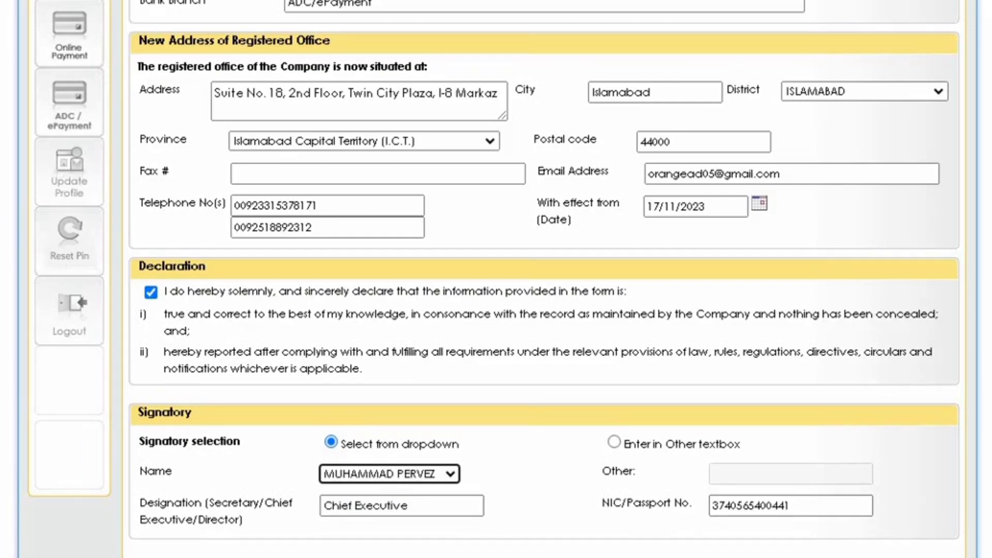
scroll(339, 527, "down", 2)
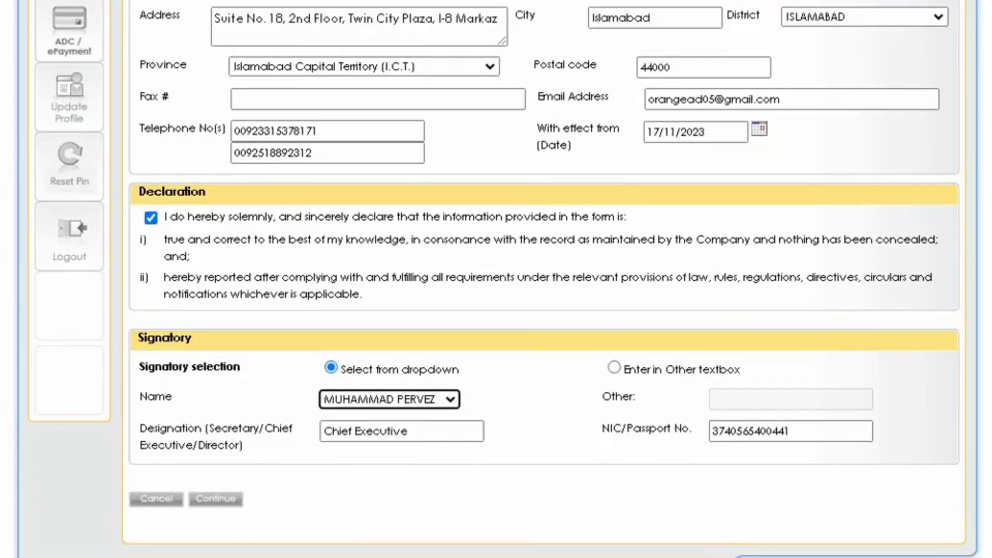
left_click(222, 500)
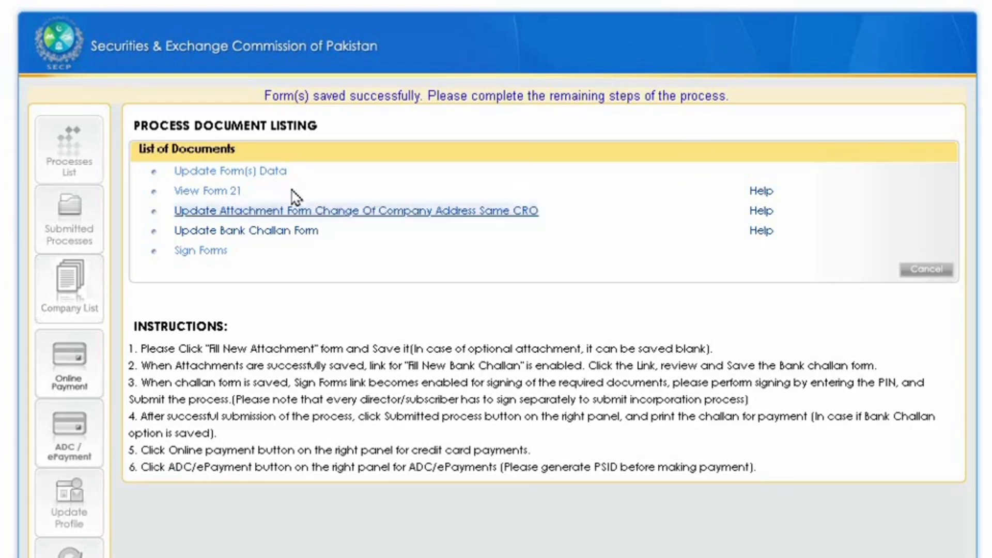
- Open Form 21 and review its previous and new office addresses, effective date, declaration and signatory details
left_click(221, 192)
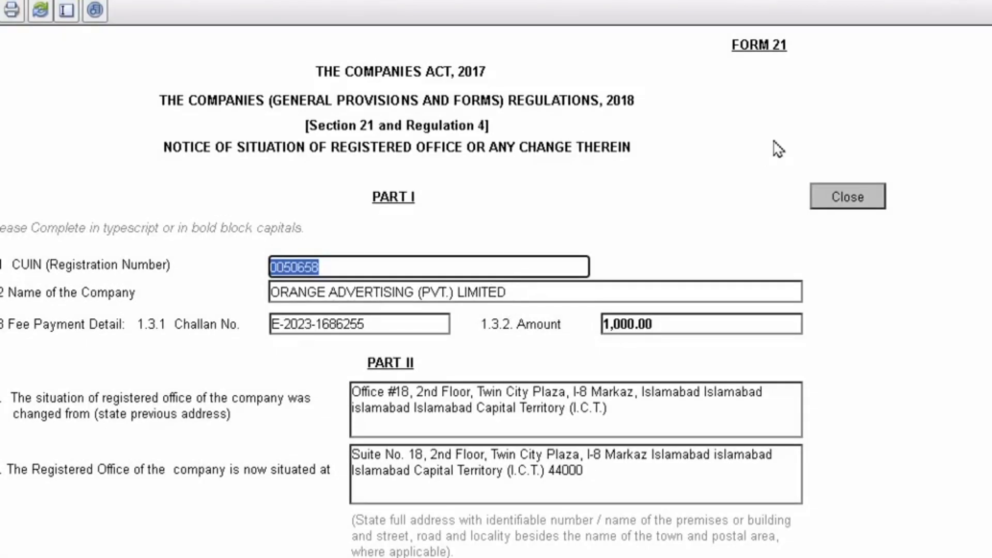
scroll(496, 292, "down", 1)
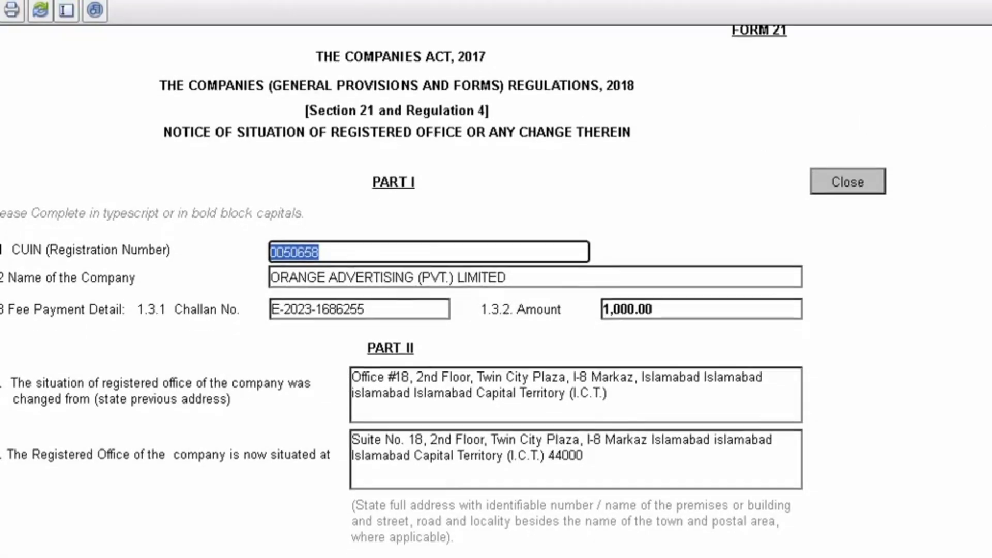
scroll(496, 291, "down", 1)
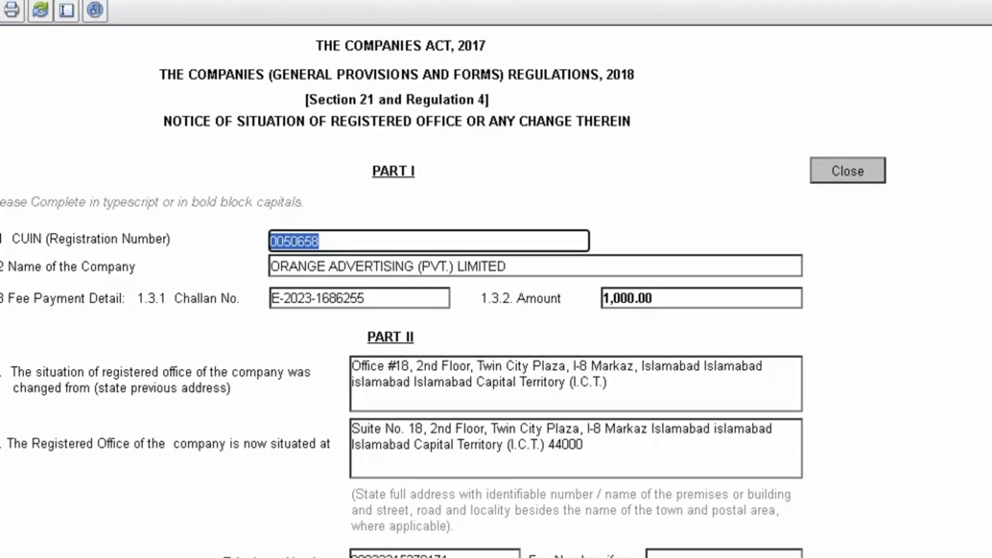
scroll(443, 294, "down", 5)
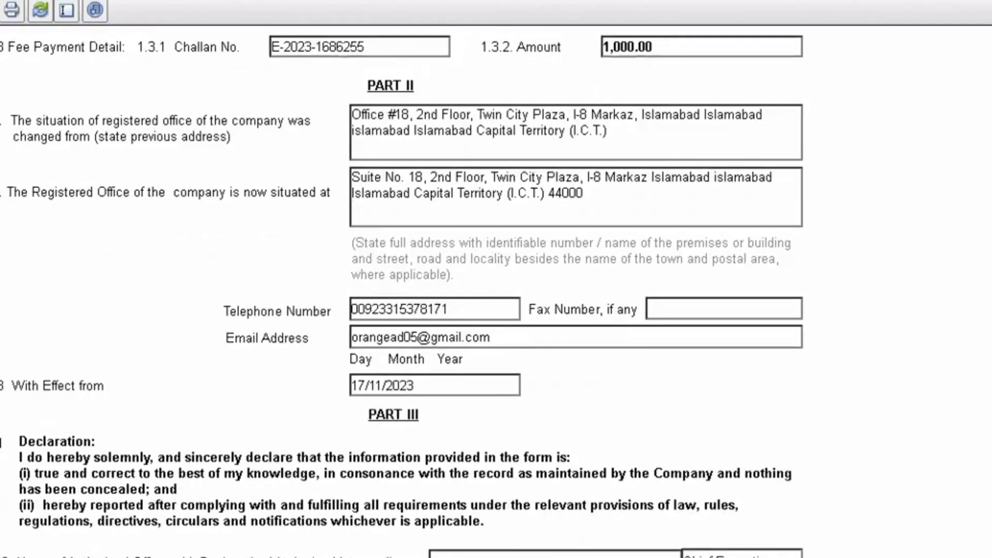
scroll(496, 291, "down", 4)
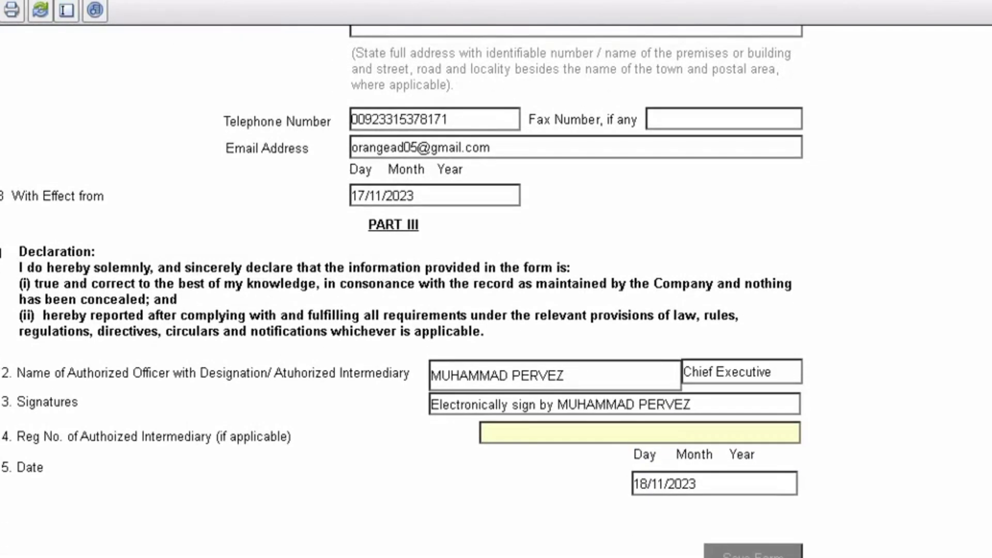
scroll(496, 292, "down", 1)
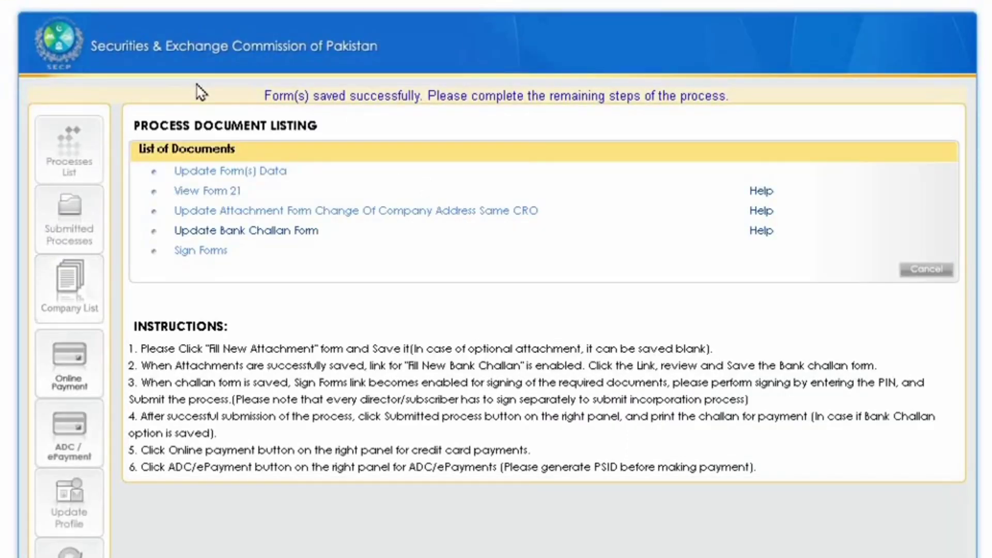
- Open the Change of Company Address Same CRO attachment form and save it without adding a file
left_click(285, 214)
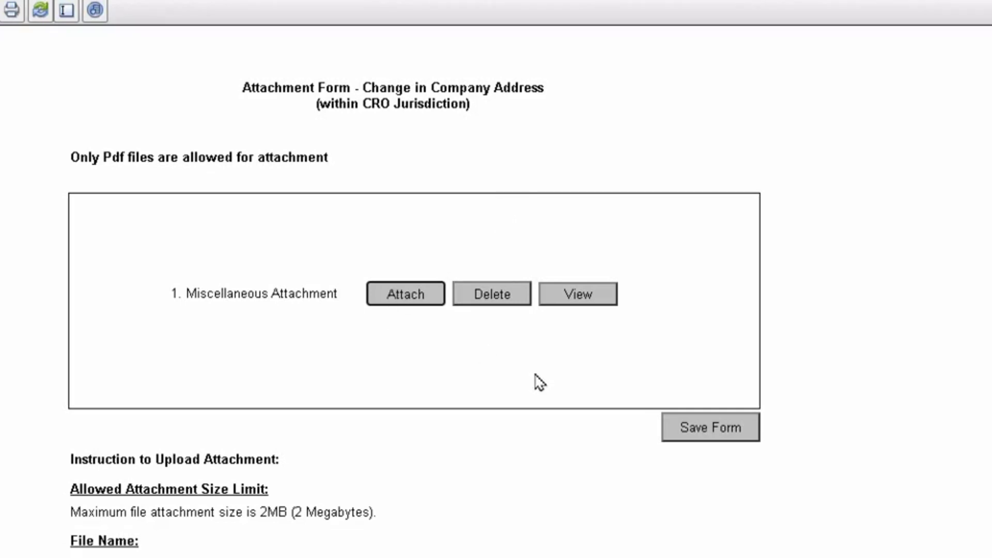
left_click(724, 432)
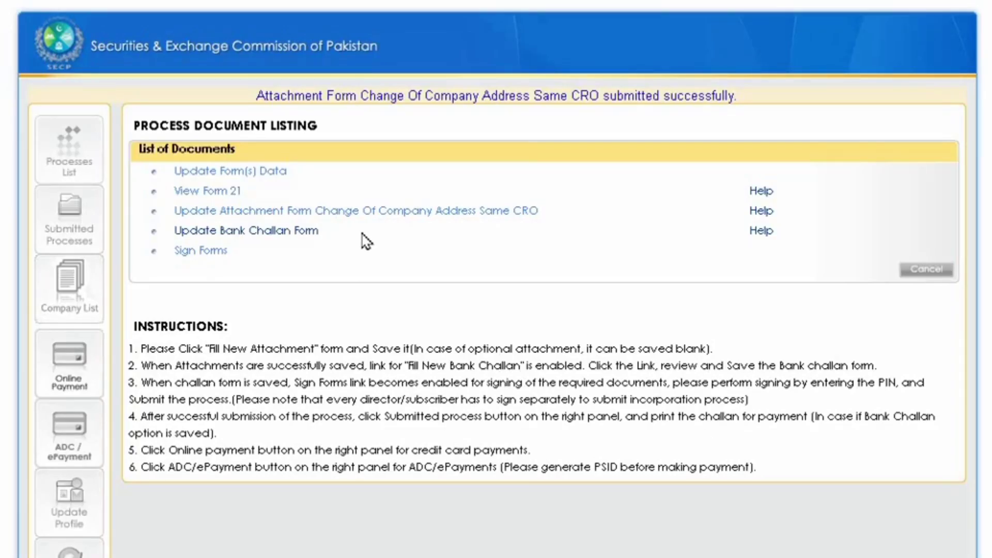
- Open the Bank Challan Form, review its fee entries and total amount, and save the form
left_click(305, 232)
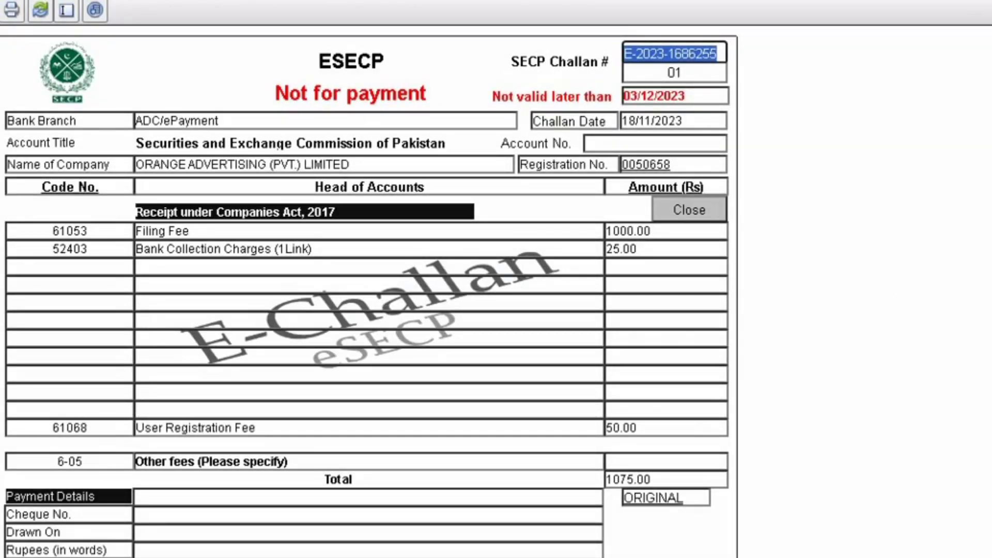
double_click(628, 476)
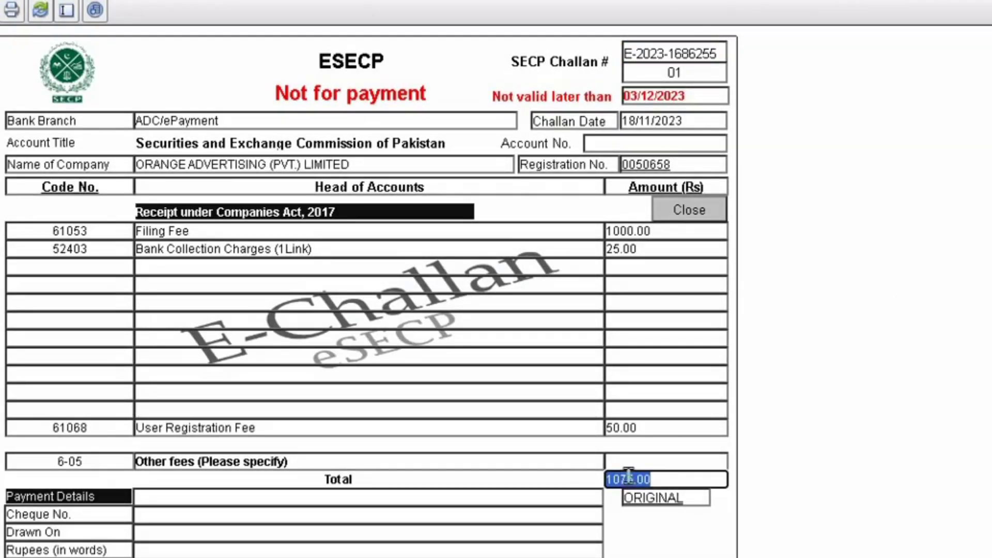
scroll(628, 476, "down", 10)
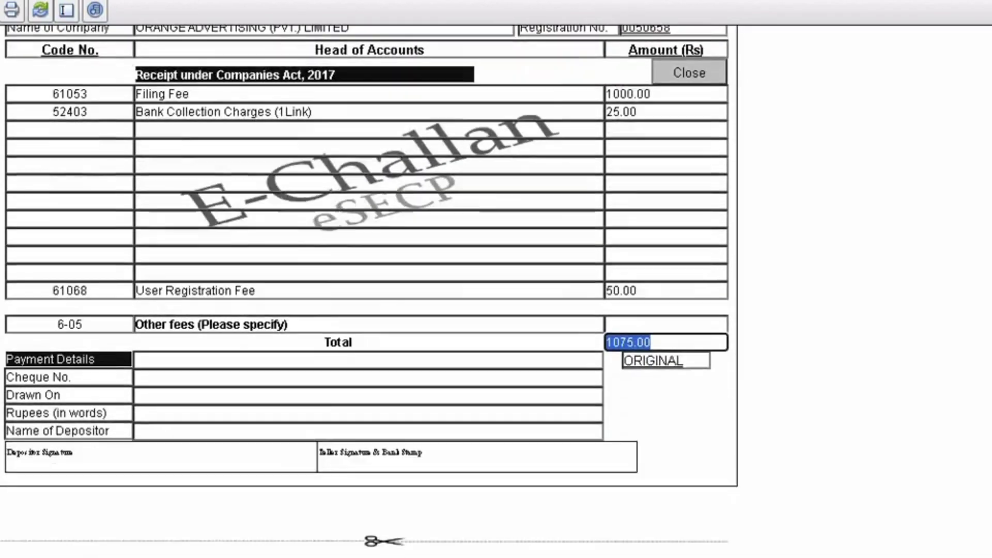
scroll(370, 290, "down", 5)
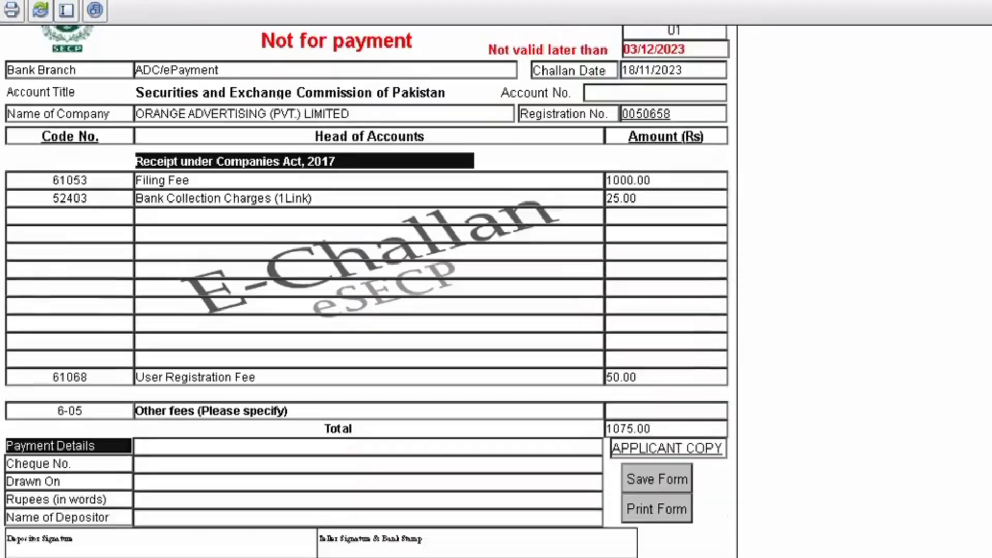
scroll(370, 290, "up", 4)
scroll(370, 291, "down", 4)
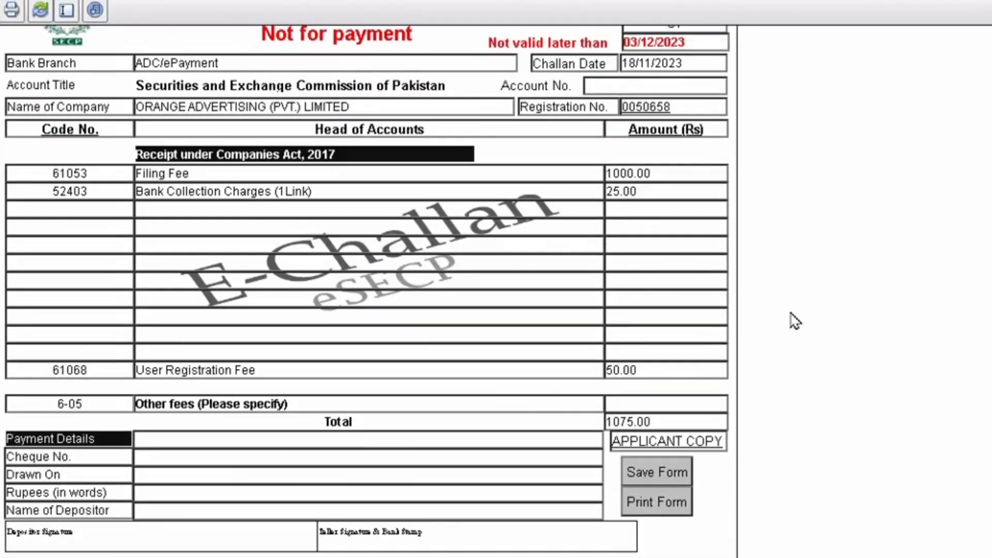
left_click(662, 470)
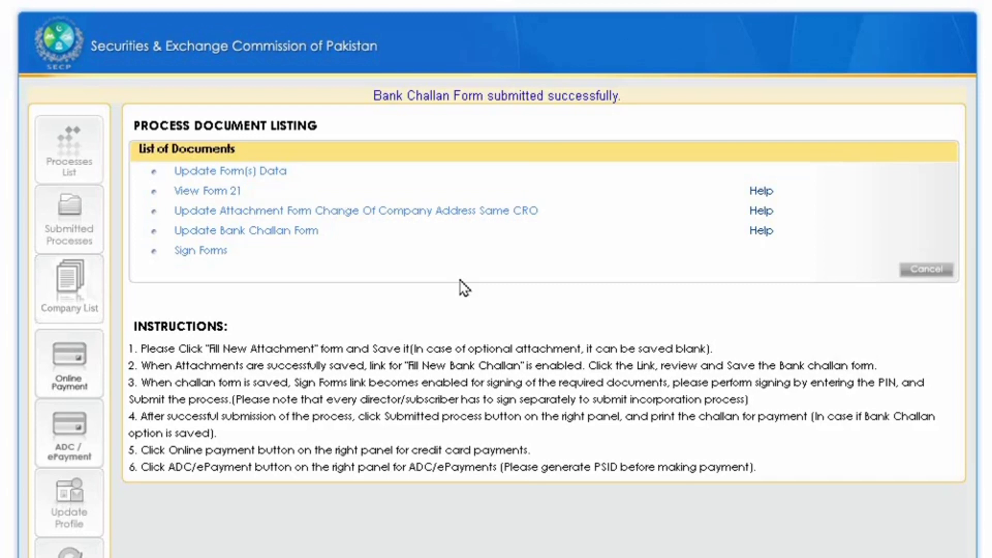
- Open form signing, enter the user PIN, apply it to Form 21 and its attachment, and review the list of signatories
left_click(200, 251)
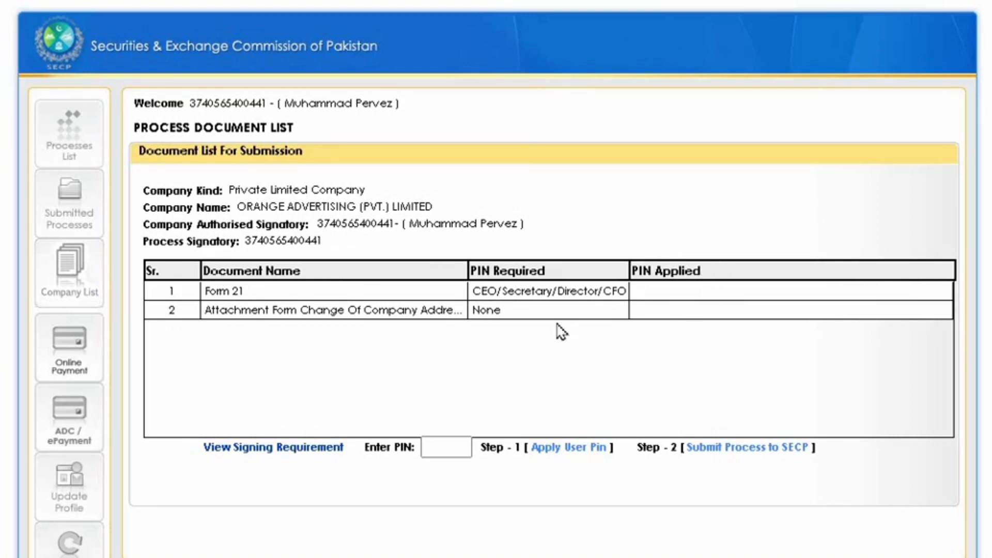
left_click(456, 449)
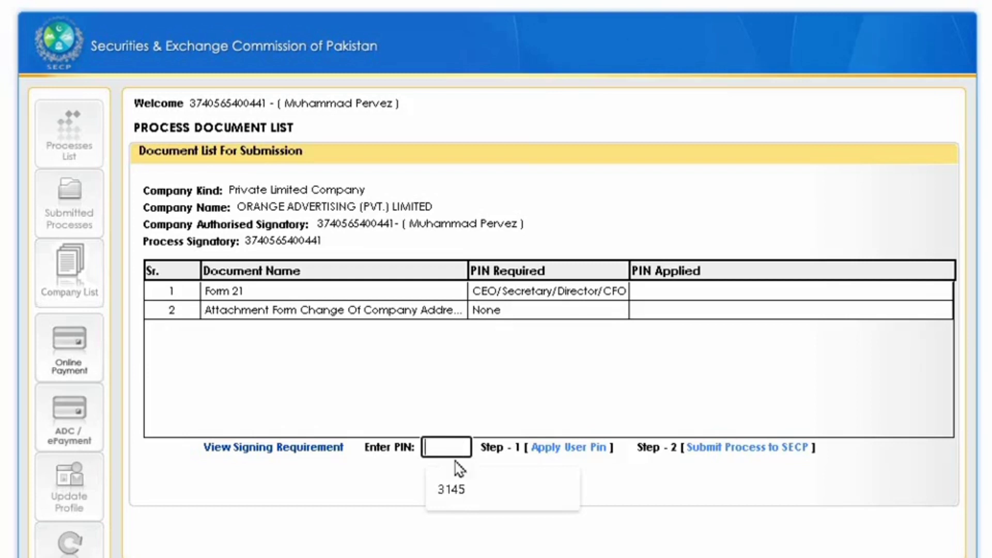
left_click(455, 490)
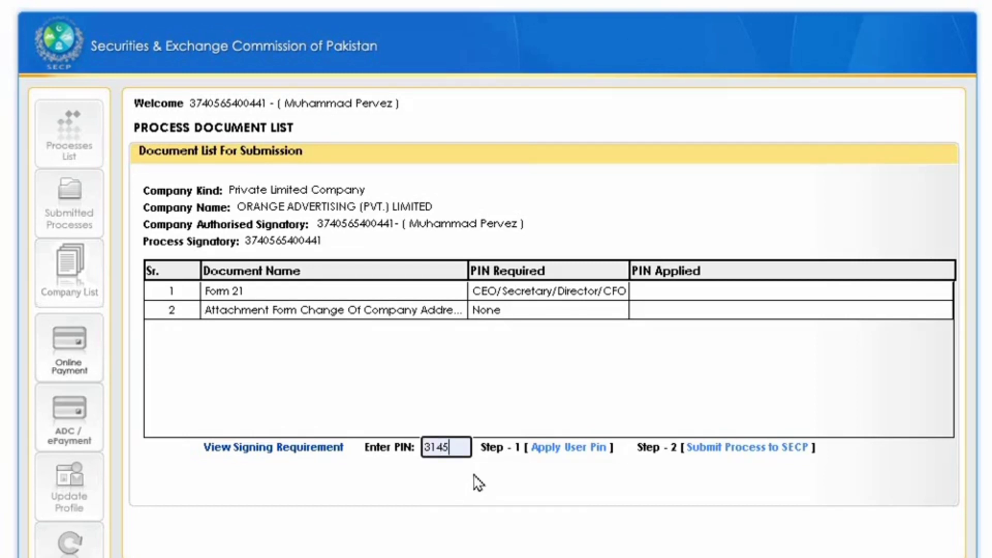
left_click(568, 449)
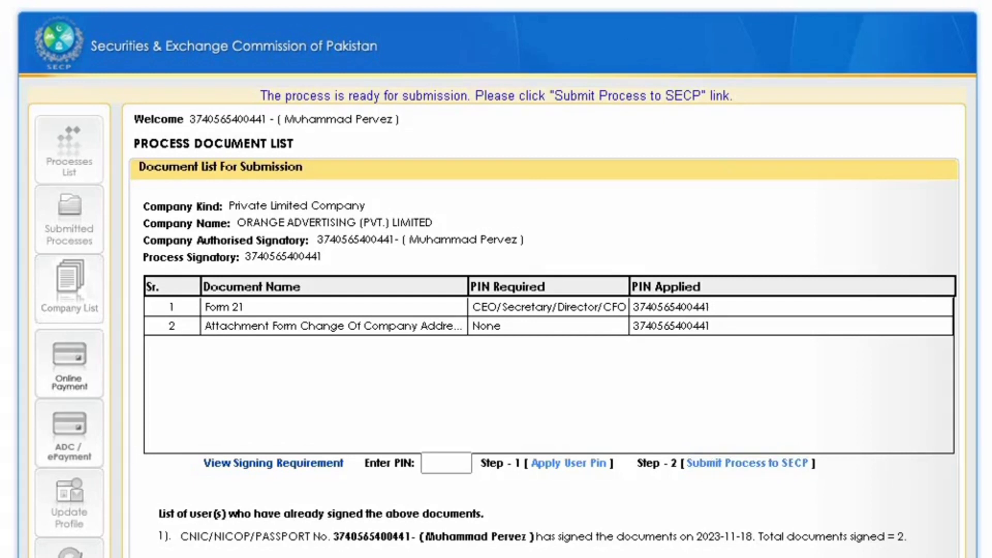
scroll(496, 279, "down", 5)
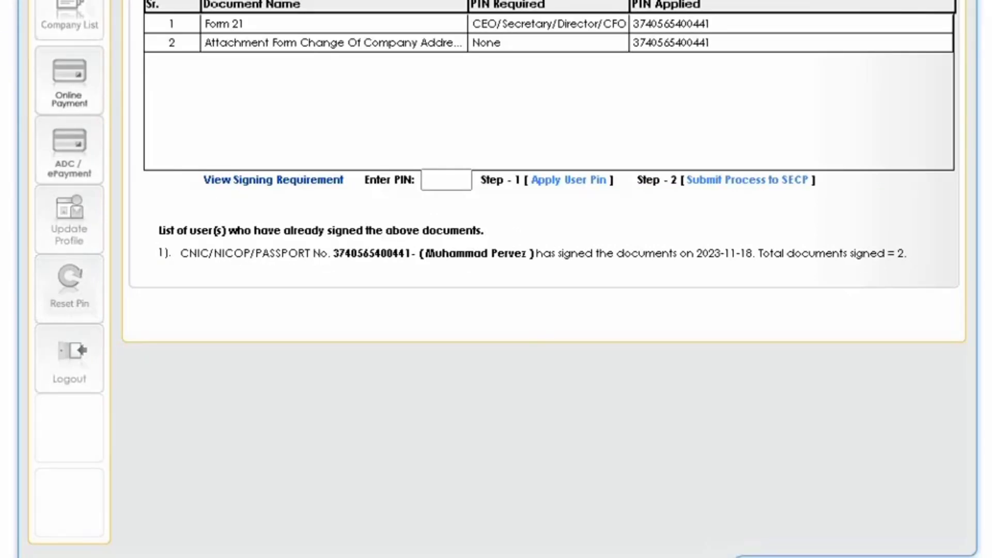
scroll(496, 279, "up", 5)
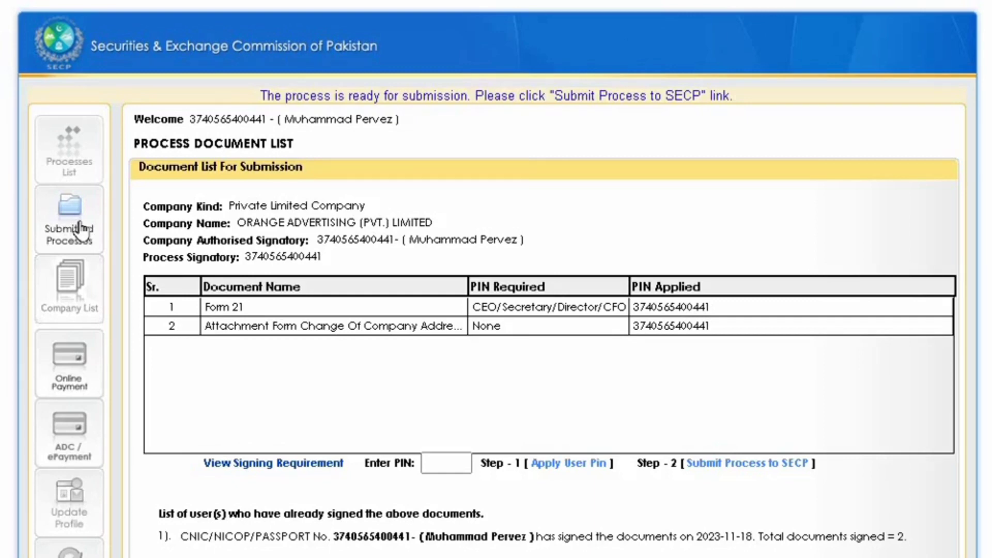
- Return to the process listing and examine the available processes and those awaiting response
left_click(66, 164)
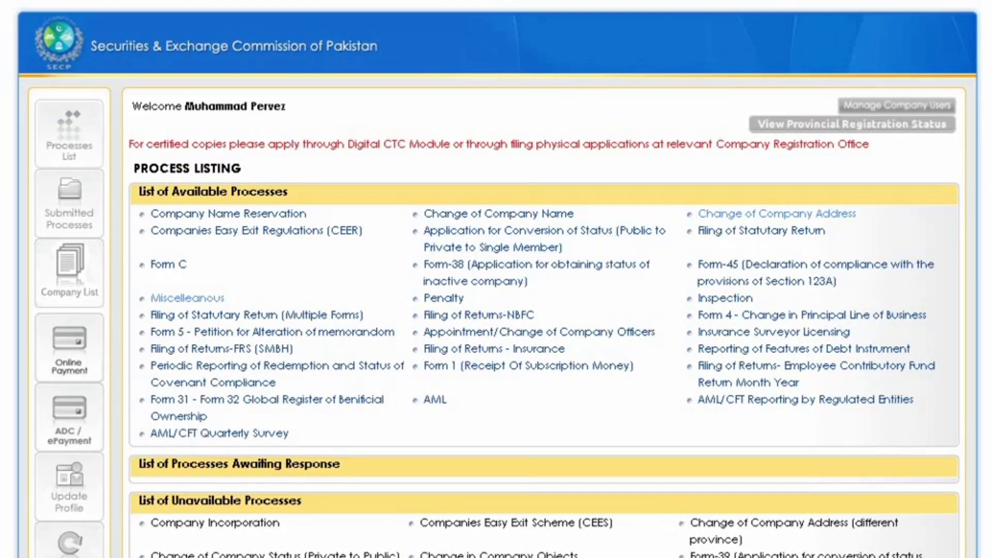
scroll(496, 279, "down", 2)
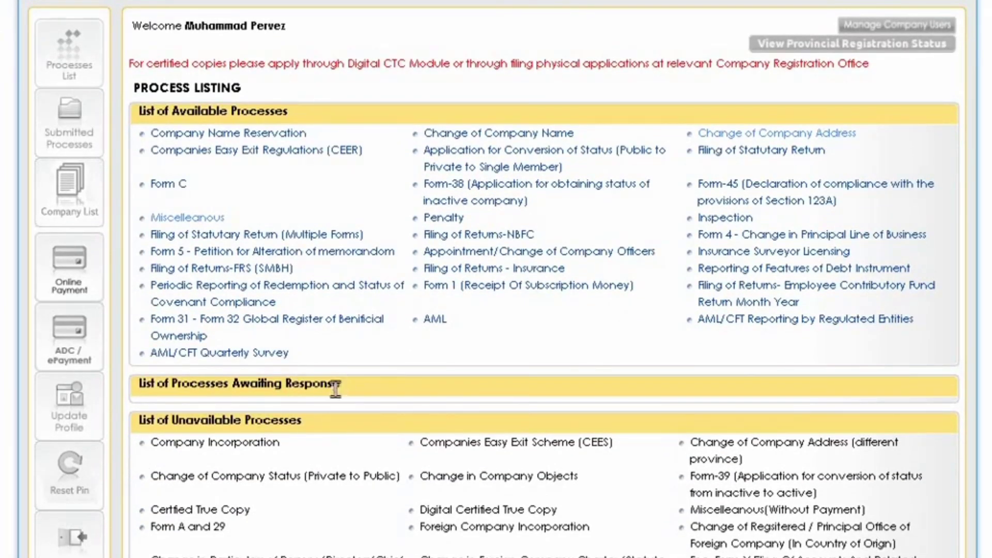